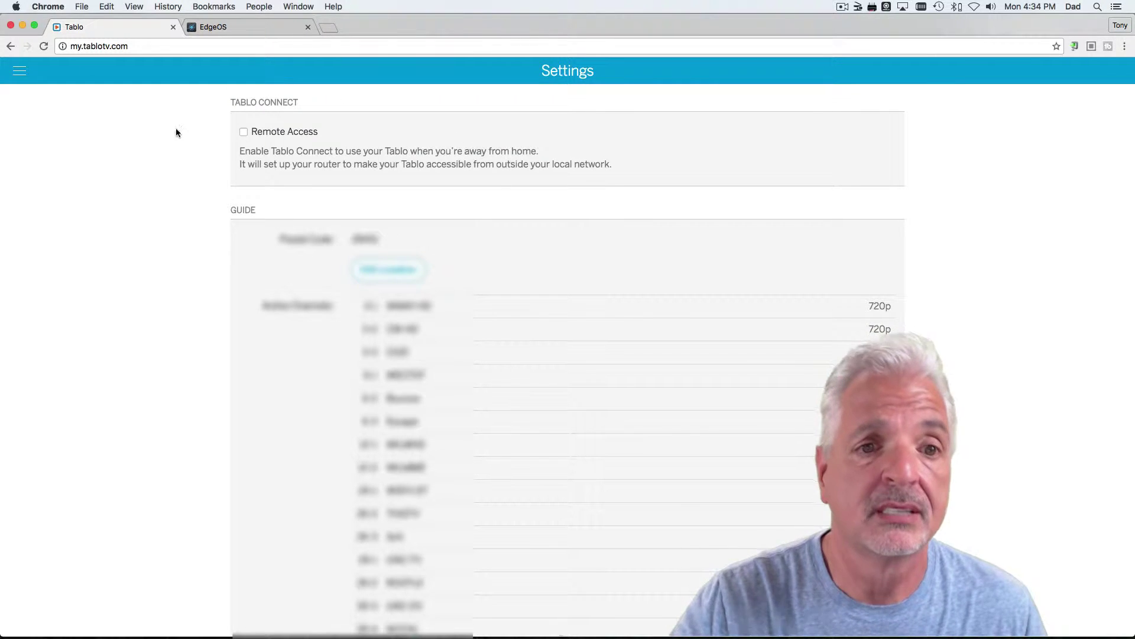
Step: Enable Tablo Connect Remote Access to show the 21071→8887 and 21070→80 port mappings
click(243, 132)
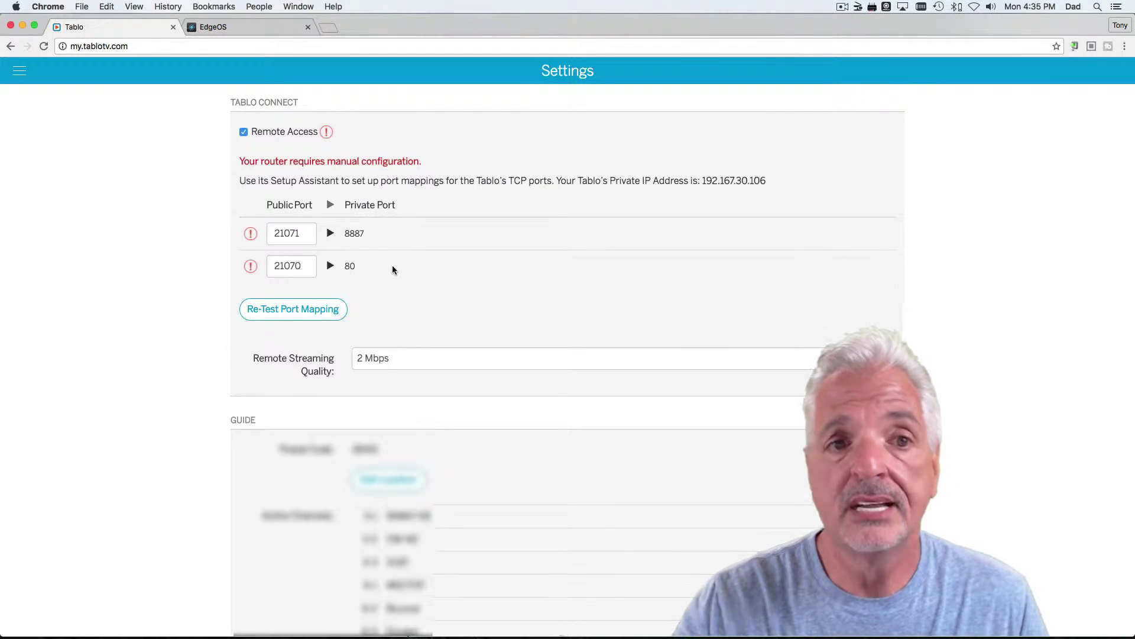
Step: Log in to the EdgeRouter's EdgeOS admin page with the router username and password
click(252, 34)
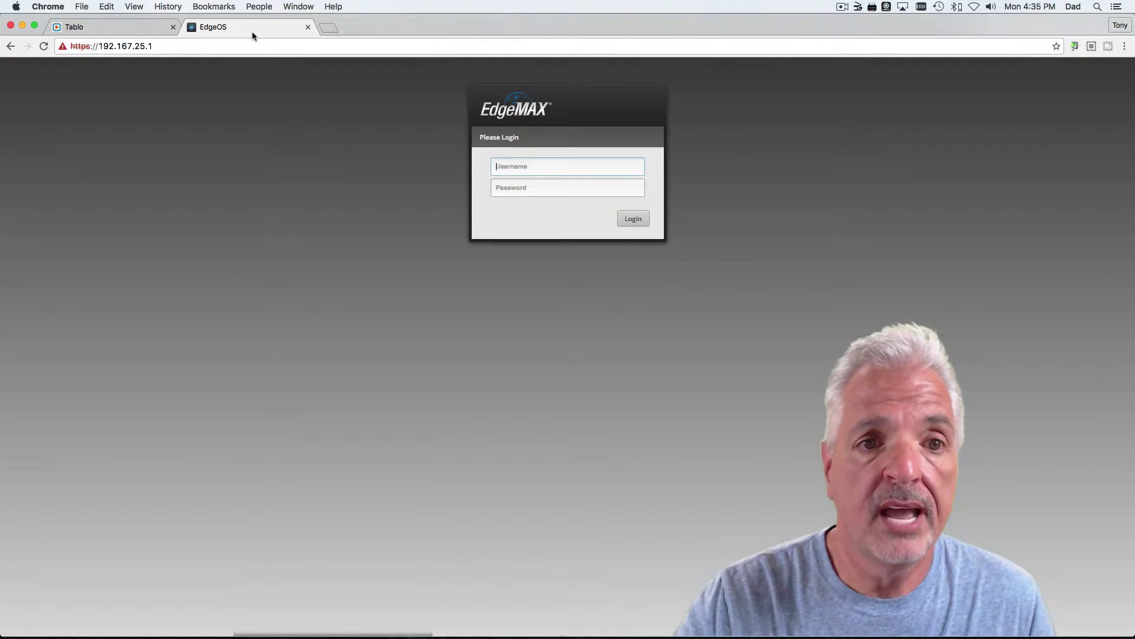
click(546, 166)
text(ubnt)
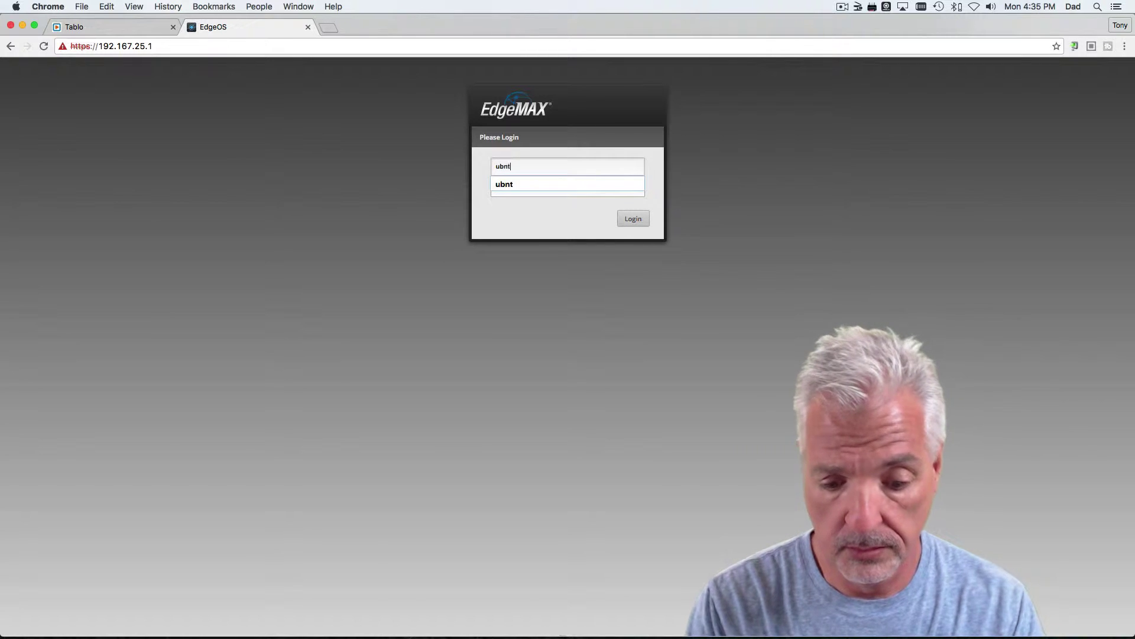
key(Tab)
text(ub)
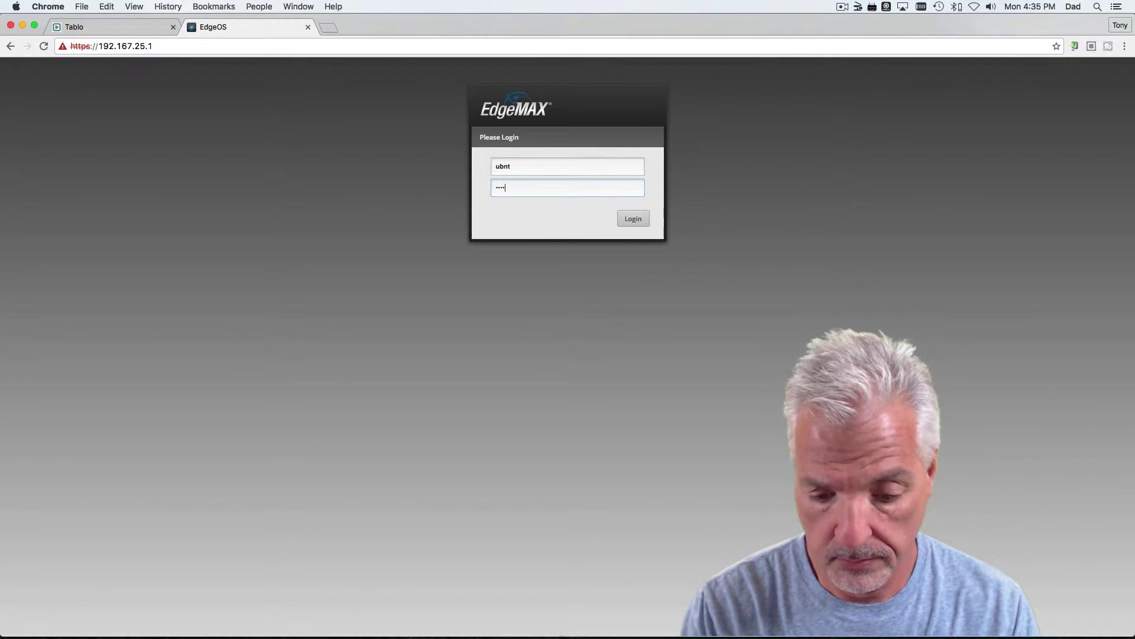
text(nt)
key(Return)
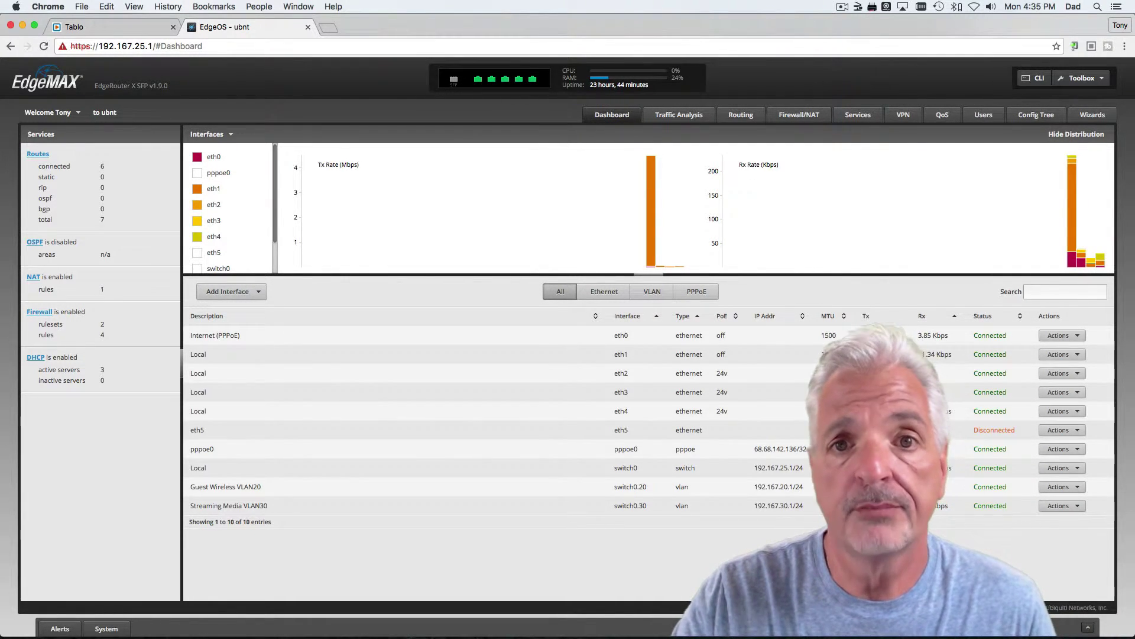
Step: Open Firewall/NAT Port Forwarding and keep pppoe0 as the WAN interface
mouse_move(846, 148)
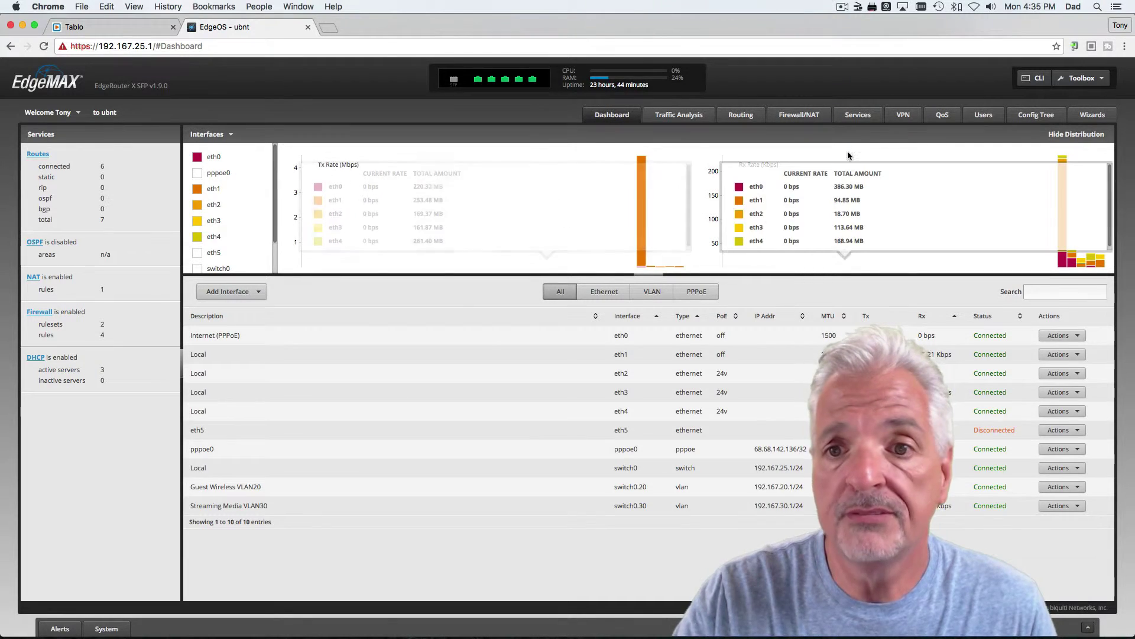
click(796, 118)
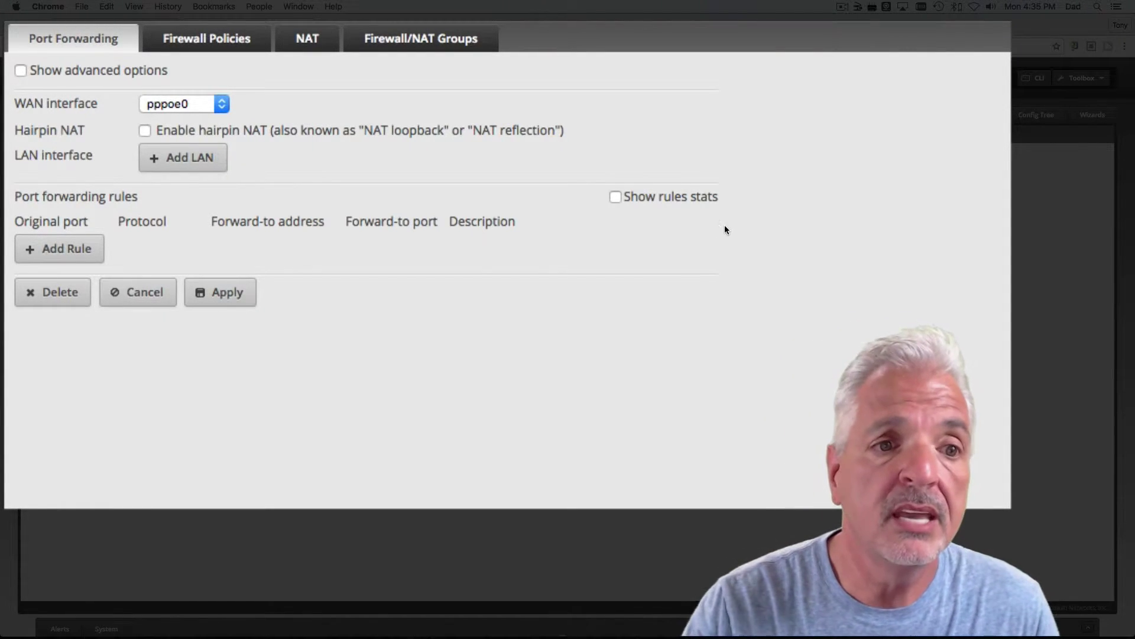
click(207, 104)
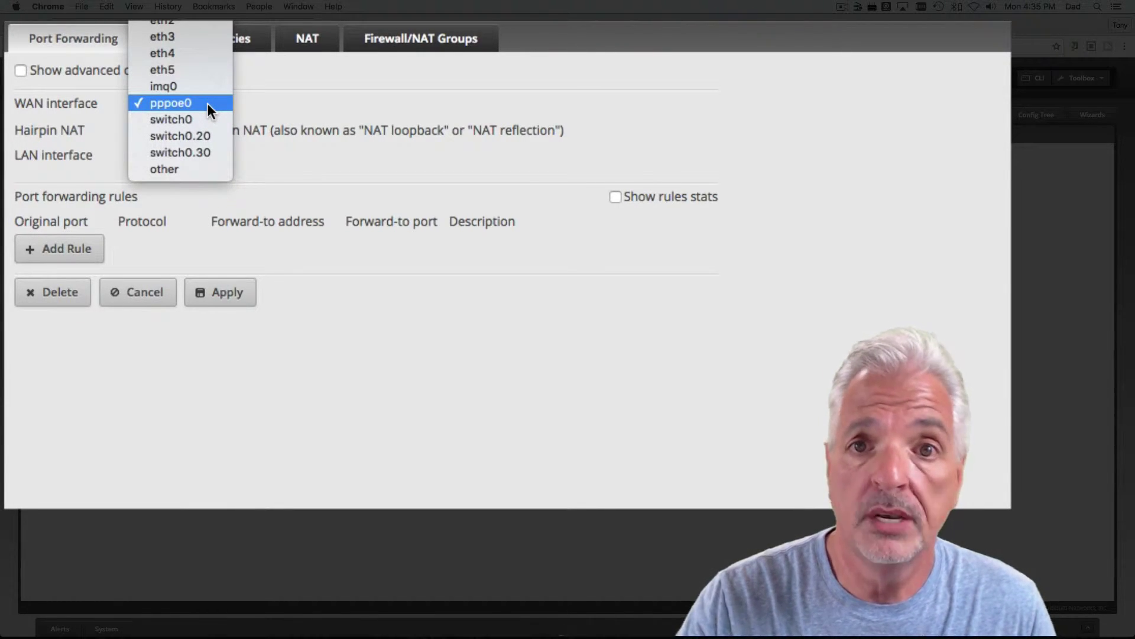
click(208, 104)
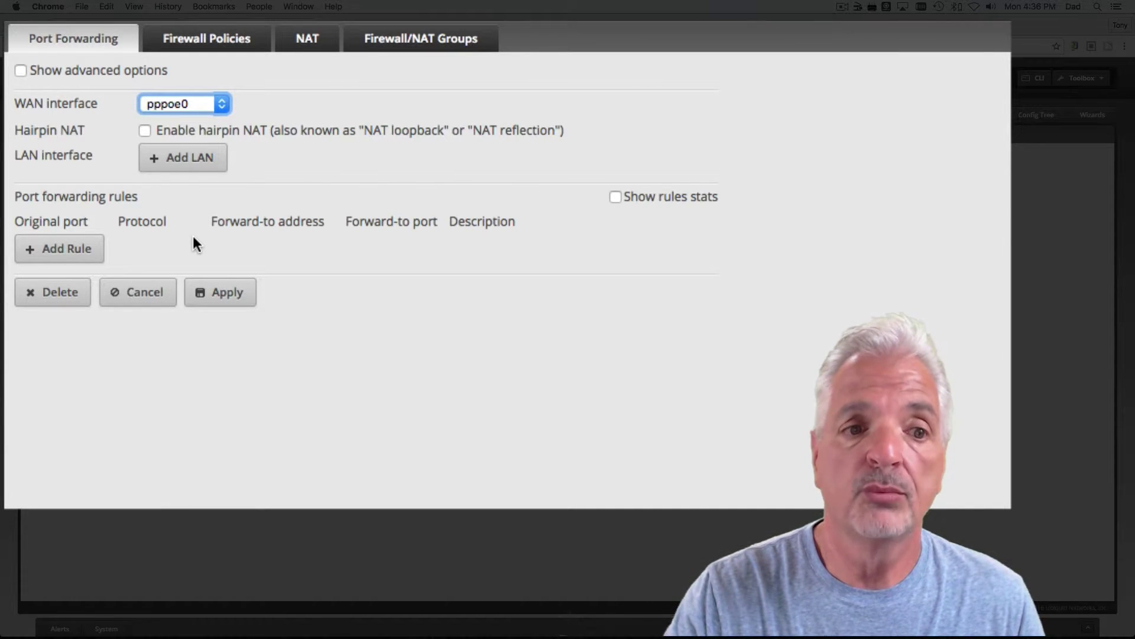
Step: Add a rule forwarding TCP port 21071 to 192.167.30.106 port 8887
click(71, 248)
click(73, 253)
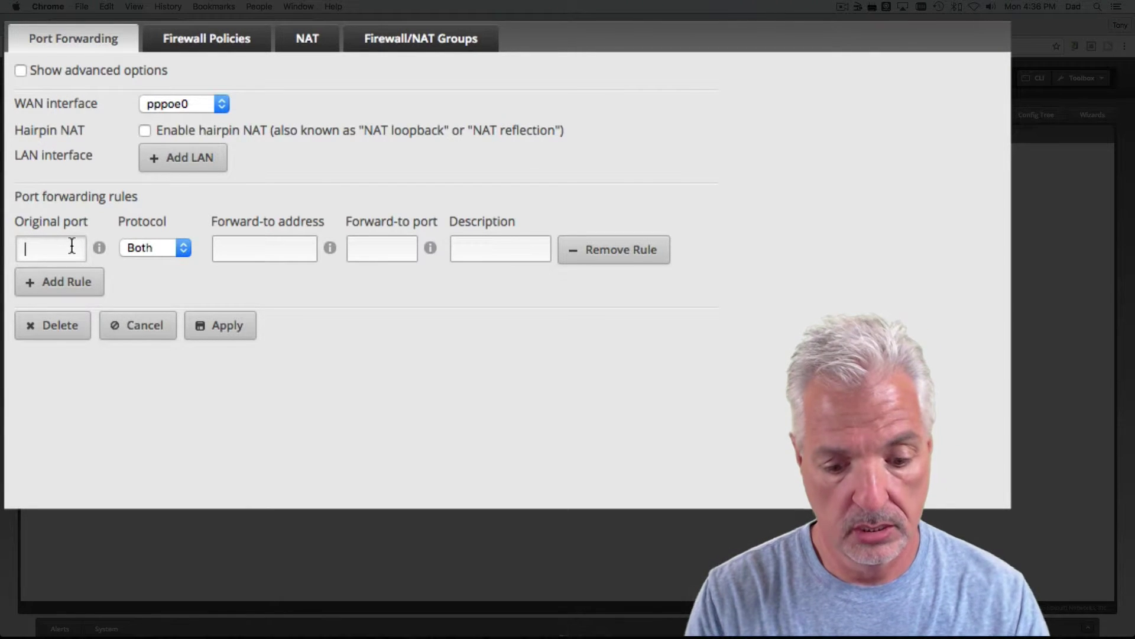
text(21071)
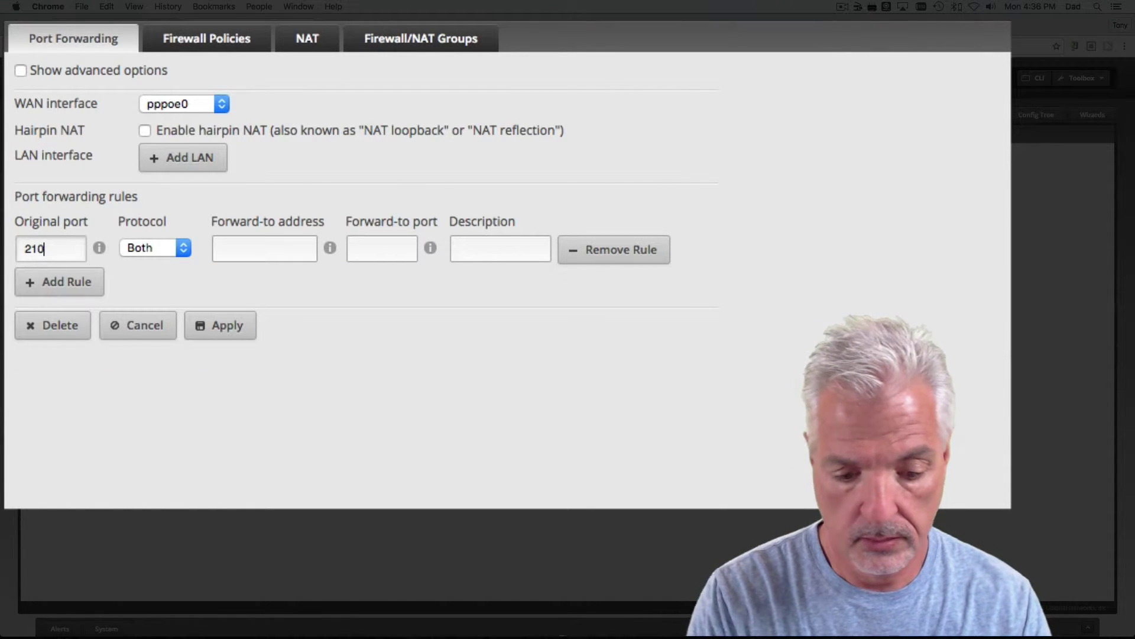
click(168, 245)
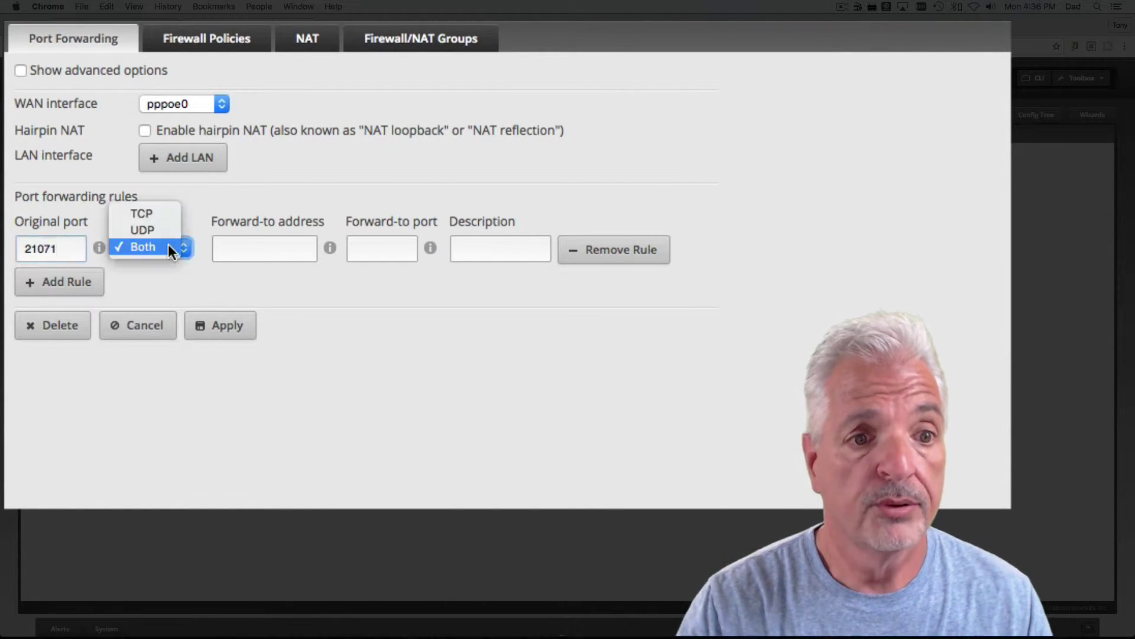
click(152, 212)
click(238, 249)
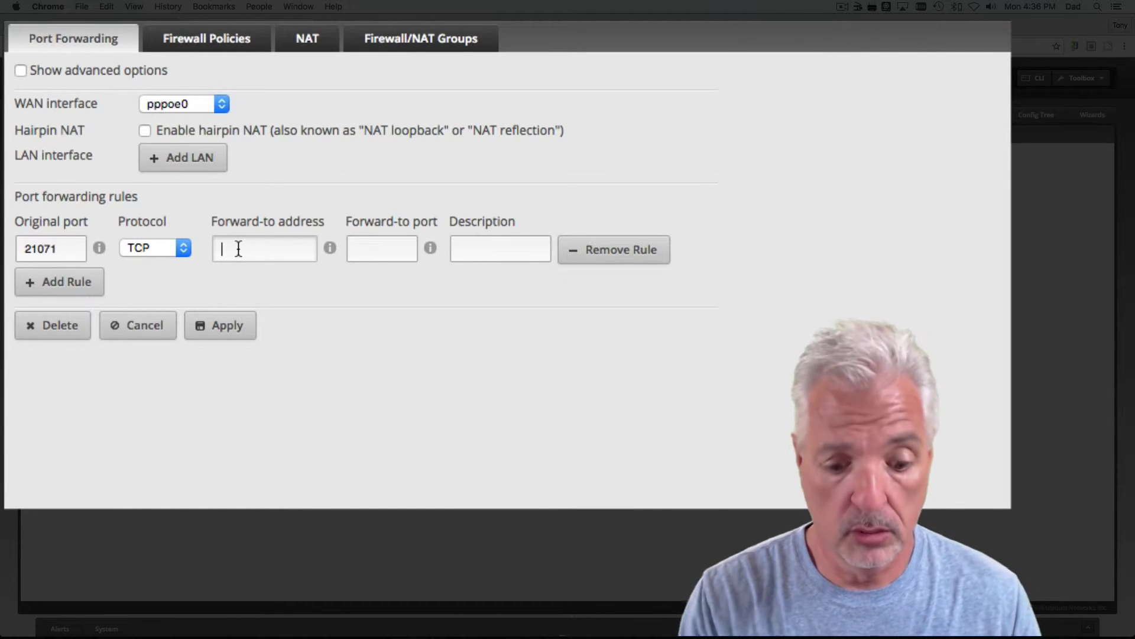
text(192.1)
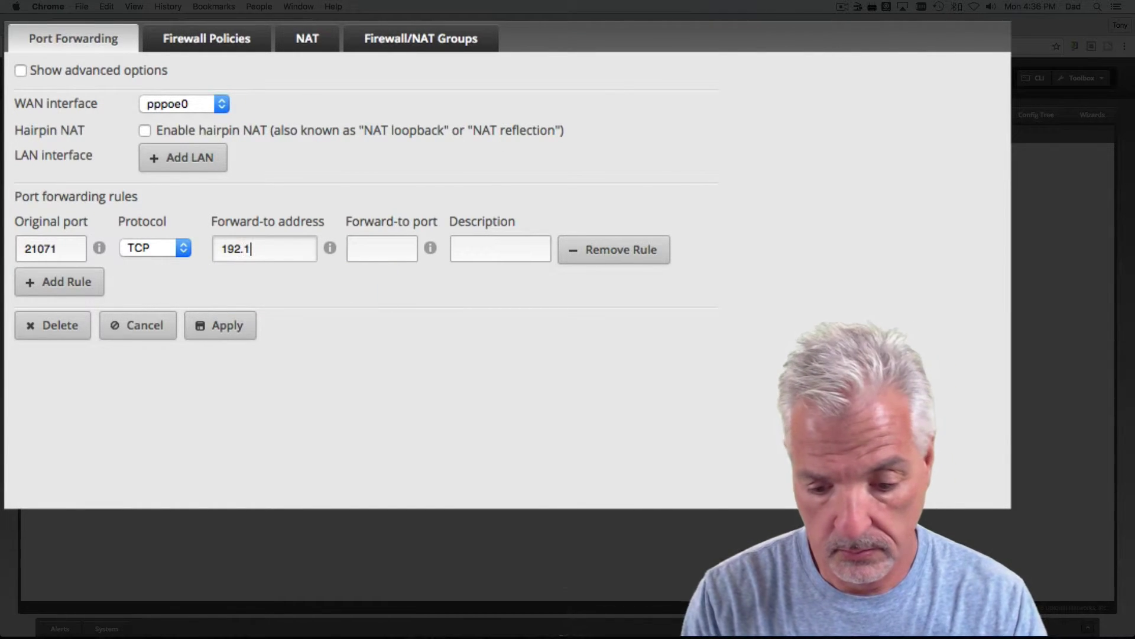
text(67.30)
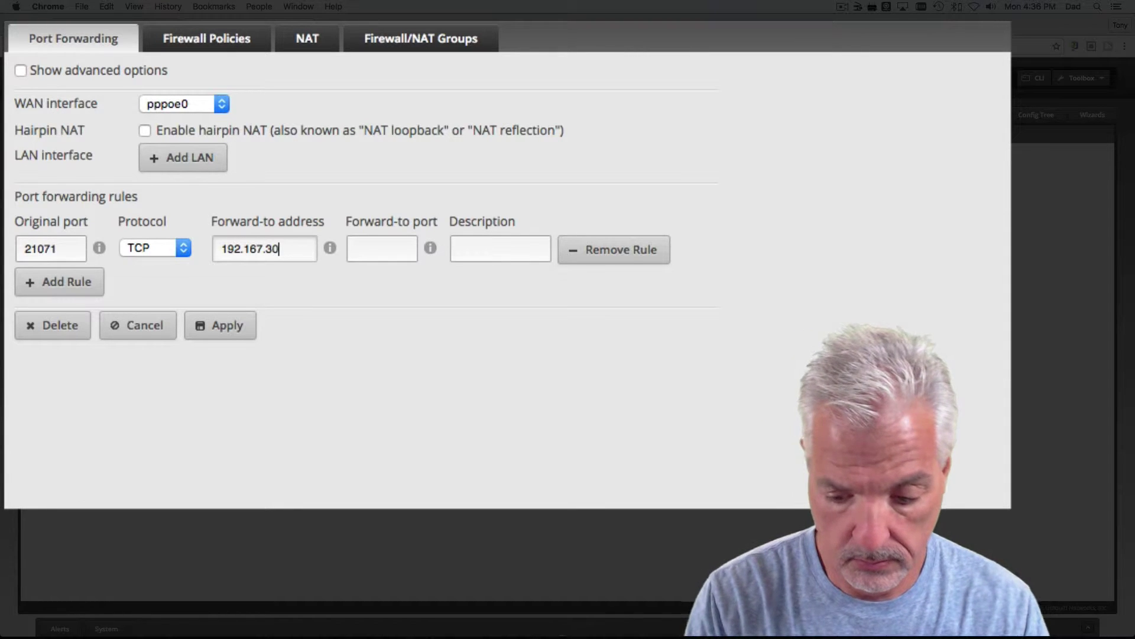
text(.106)
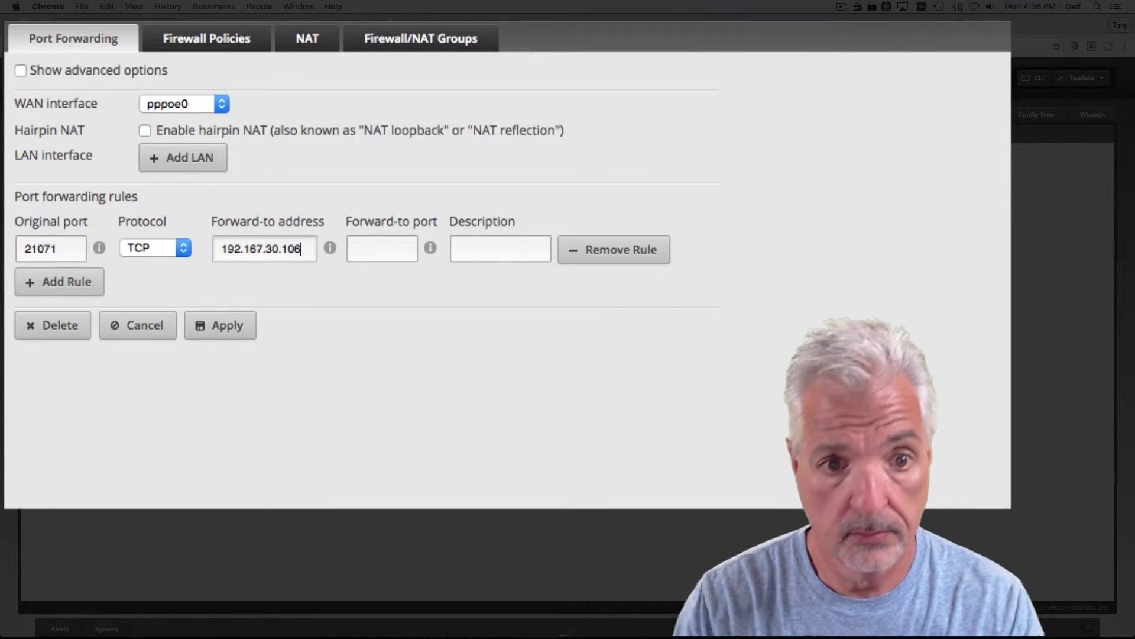
click(377, 248)
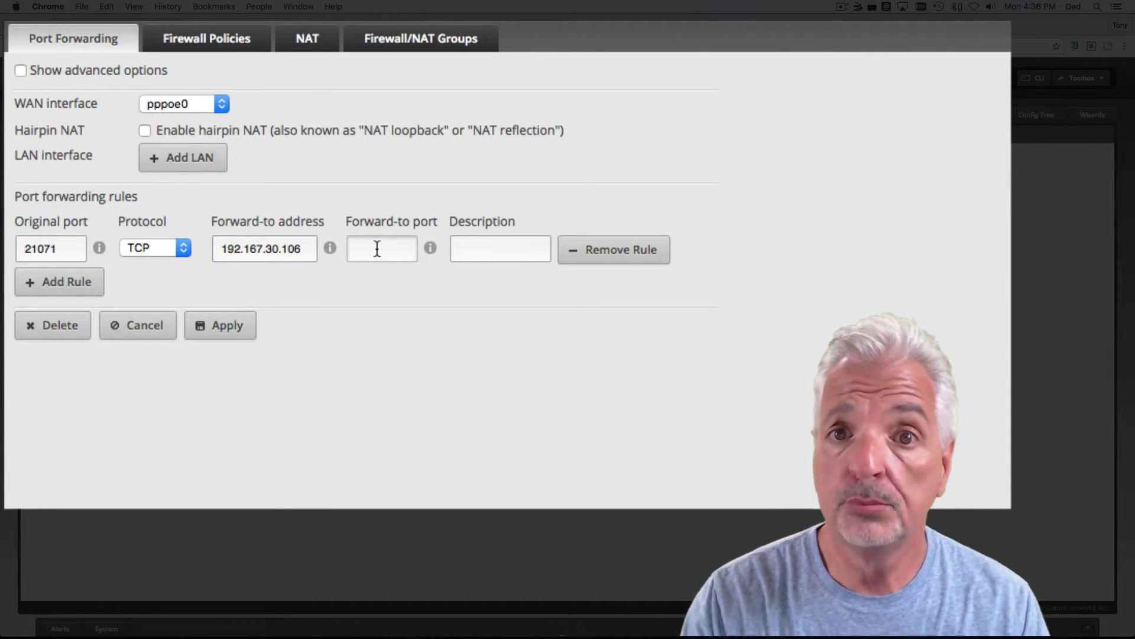
text(8887)
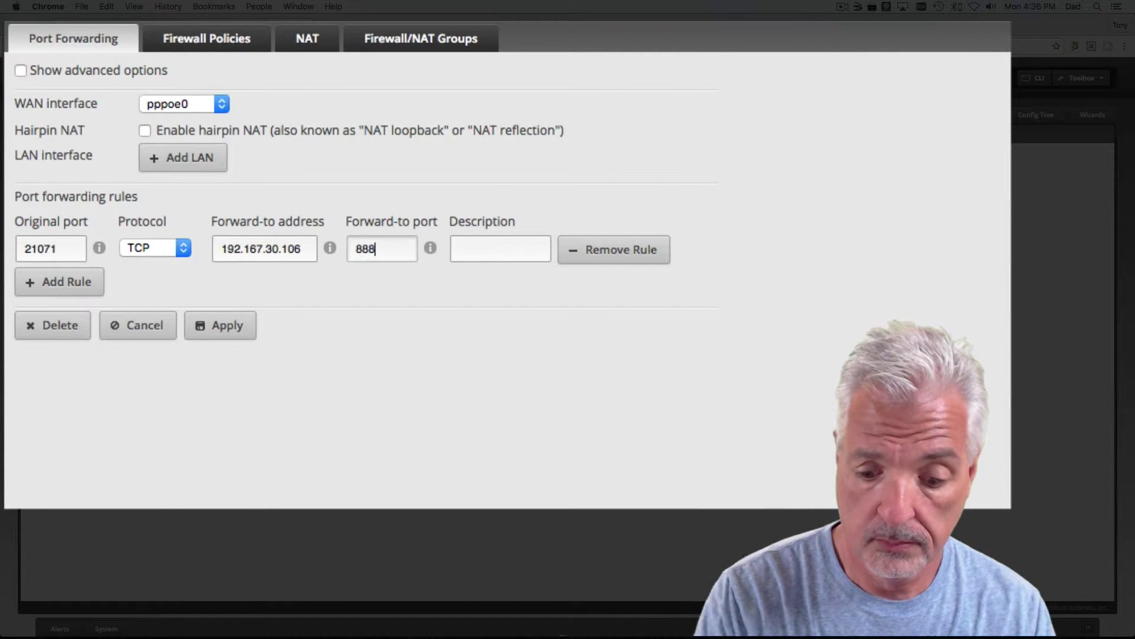
Step: Enter the rule description TableConnect, correcting the typo
click(469, 246)
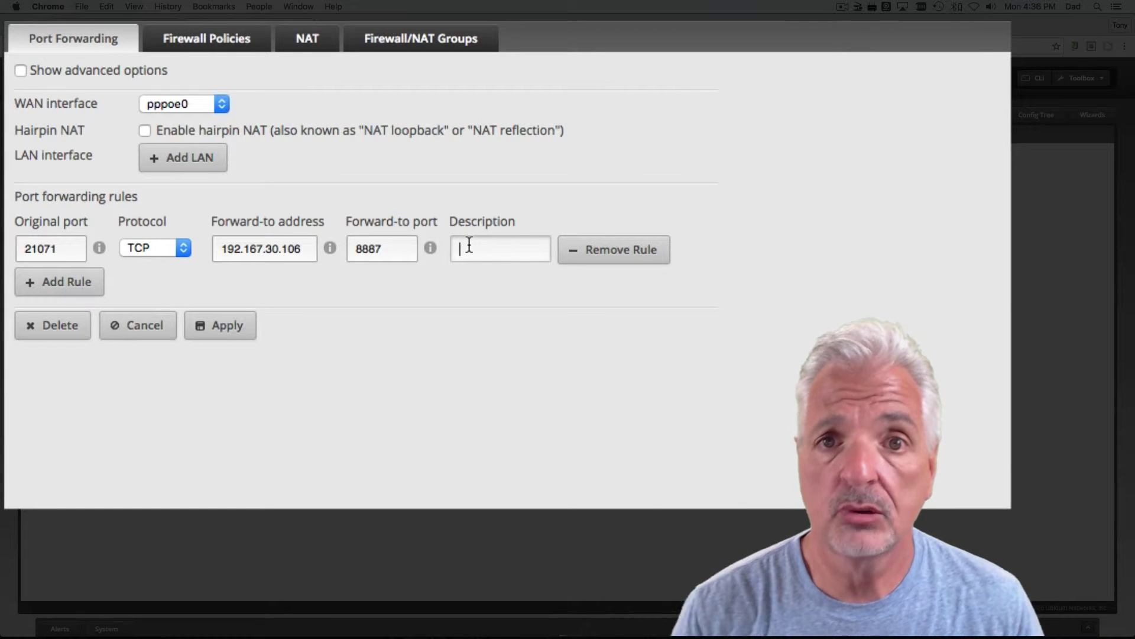
text(Tab)
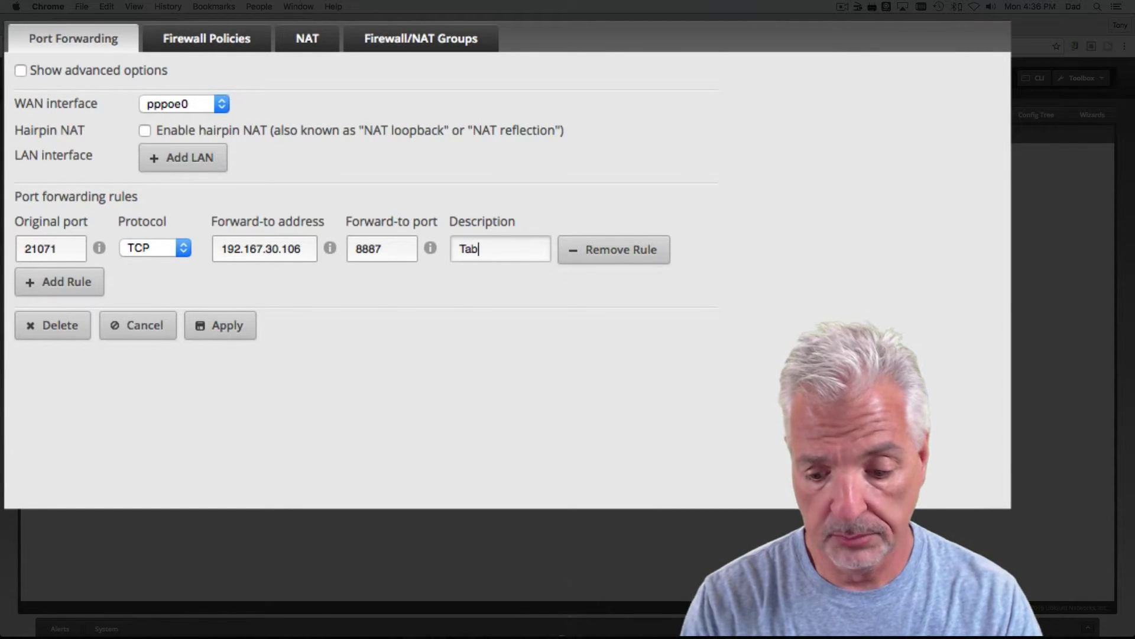
text(leCoonect)
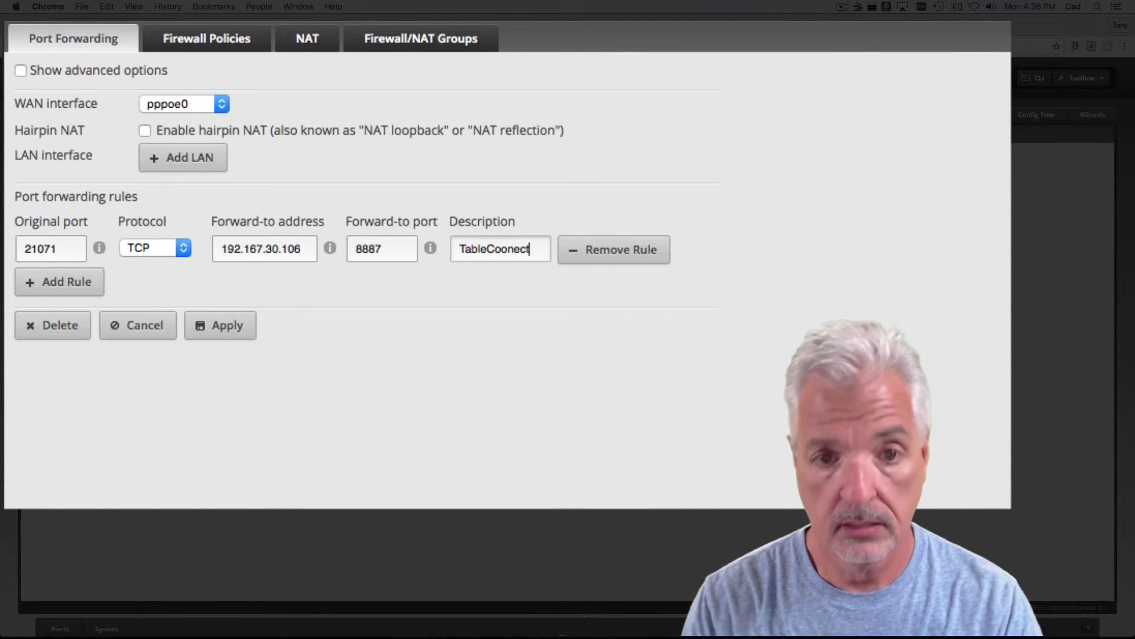
key(BackSpace)
key(BackSpace)
key(BackSpace)
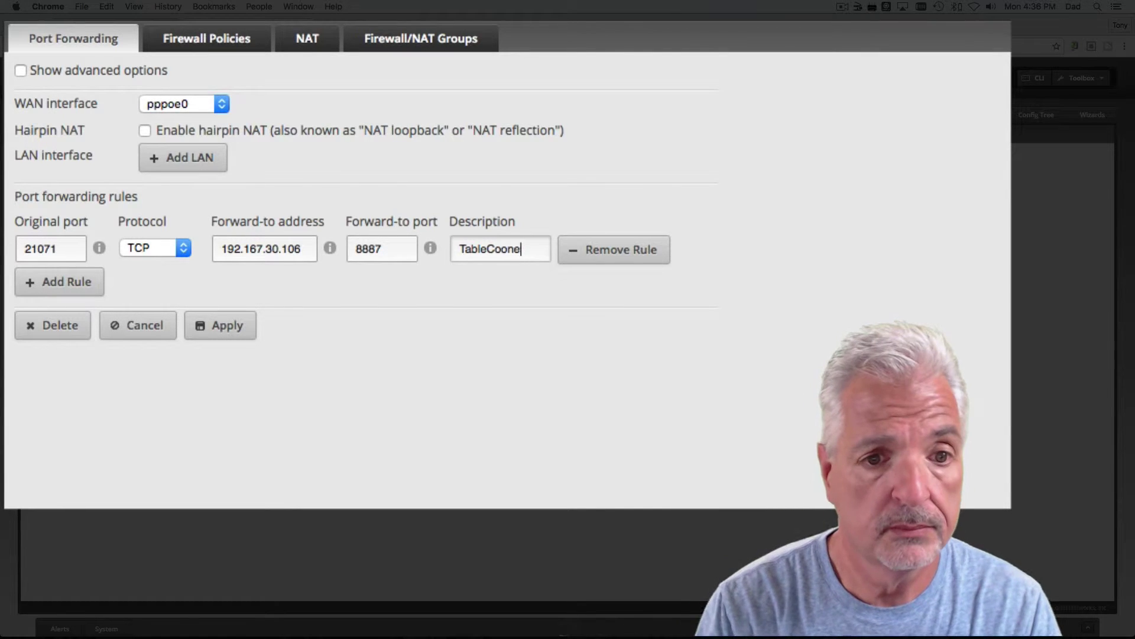
key(BackSpace)
key(BackSpace)
text(nnect)
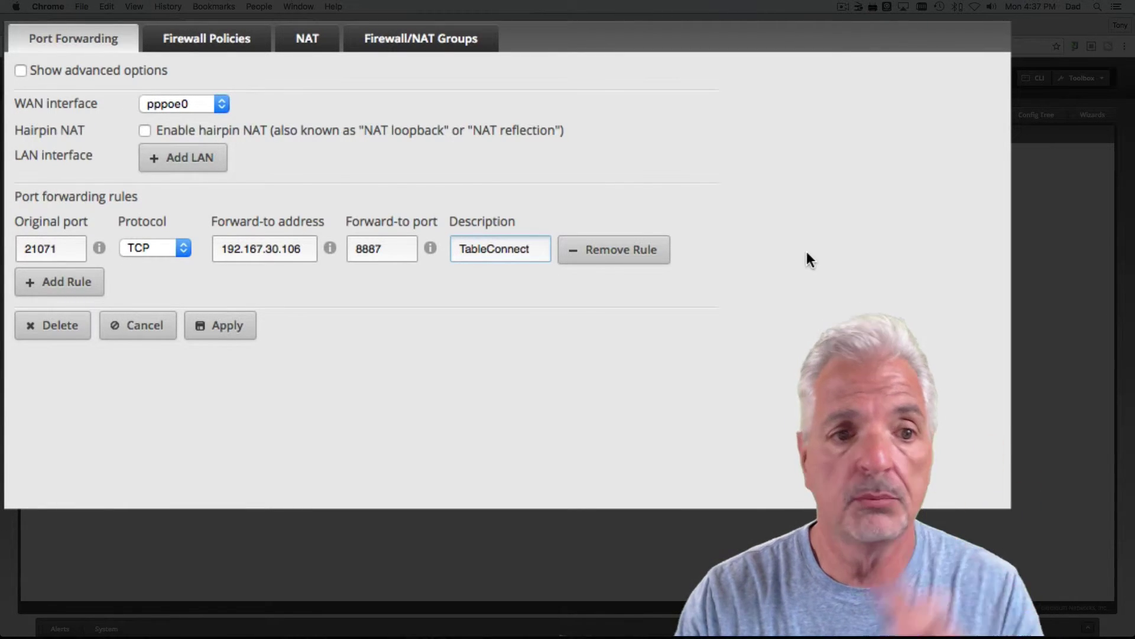
Step: Add a second rule forwarding TCP port 21070 to the copied address 192.167.30.106, port 80
click(82, 283)
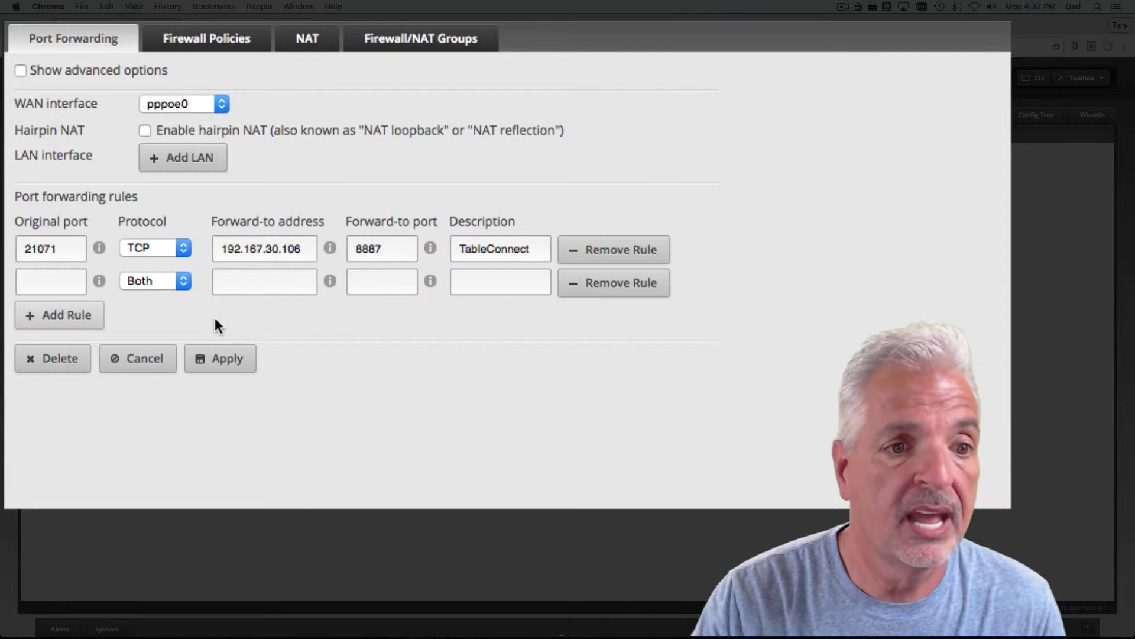
click(36, 280)
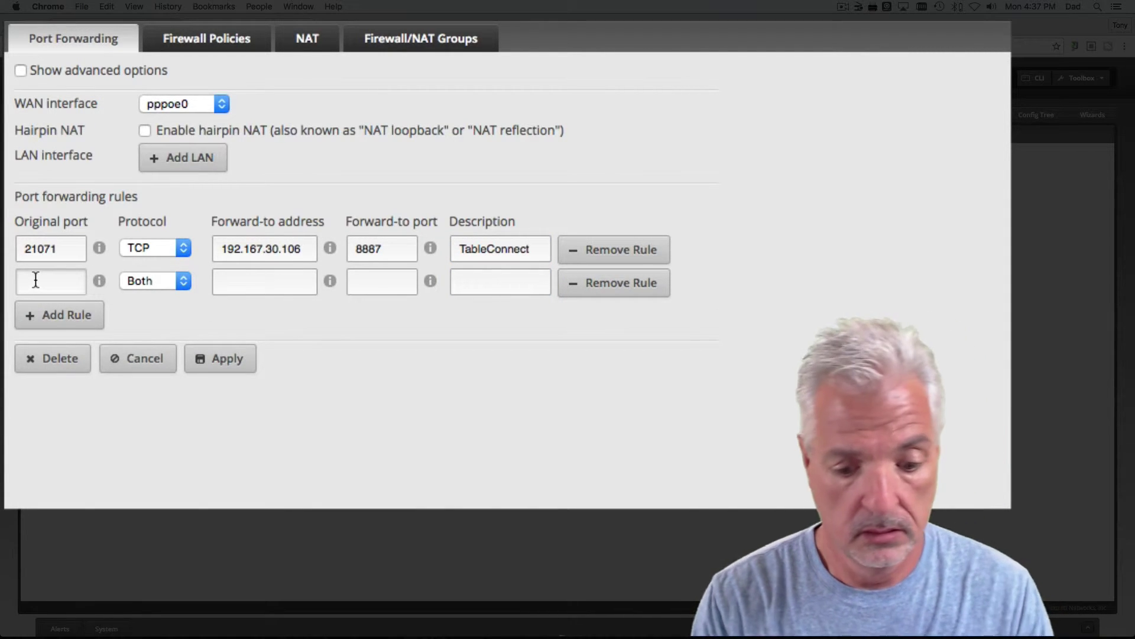
text(210)
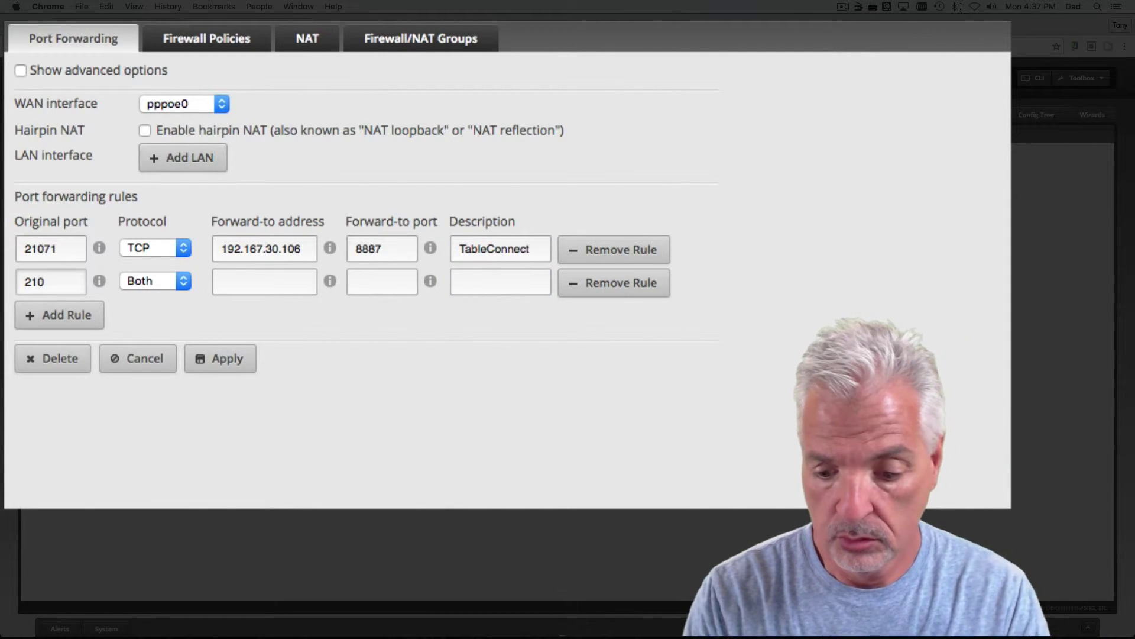
text(70)
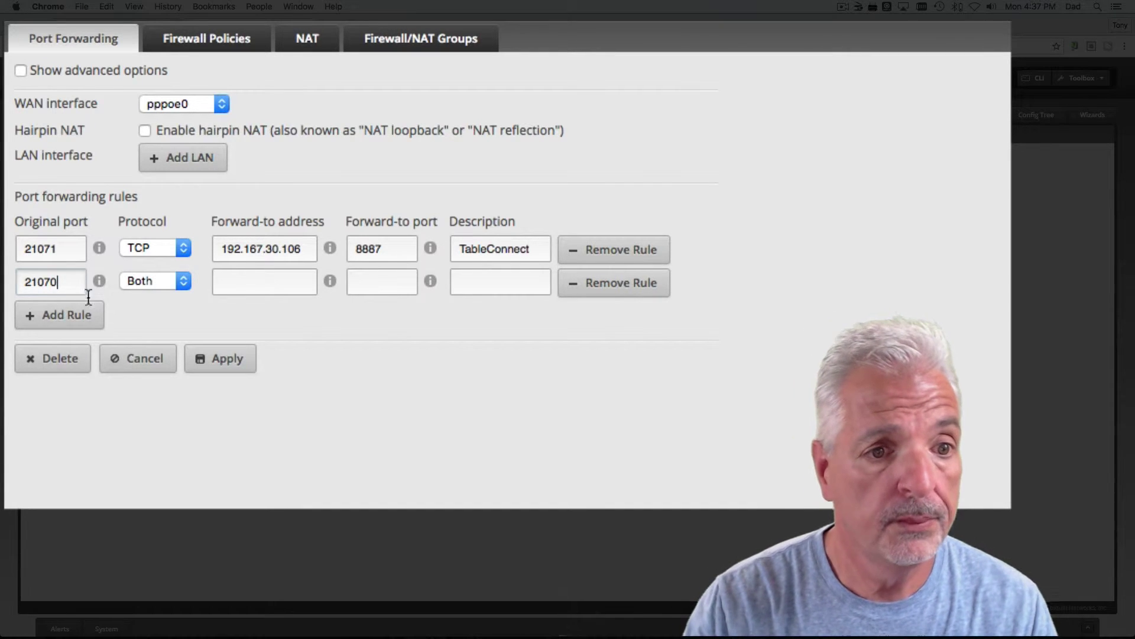
click(170, 280)
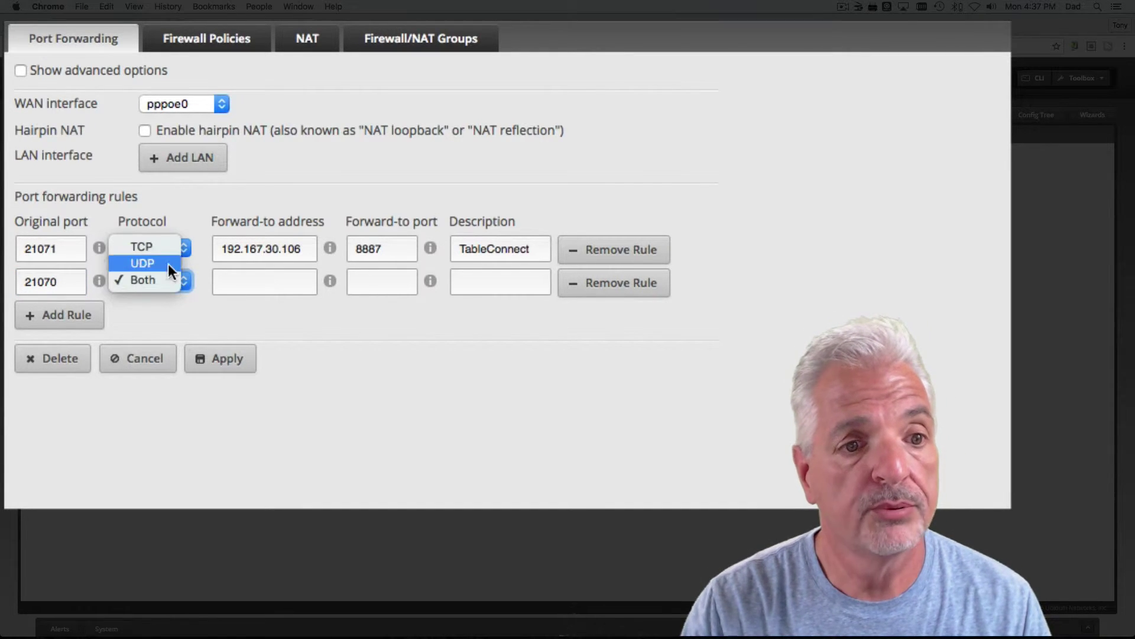
click(150, 250)
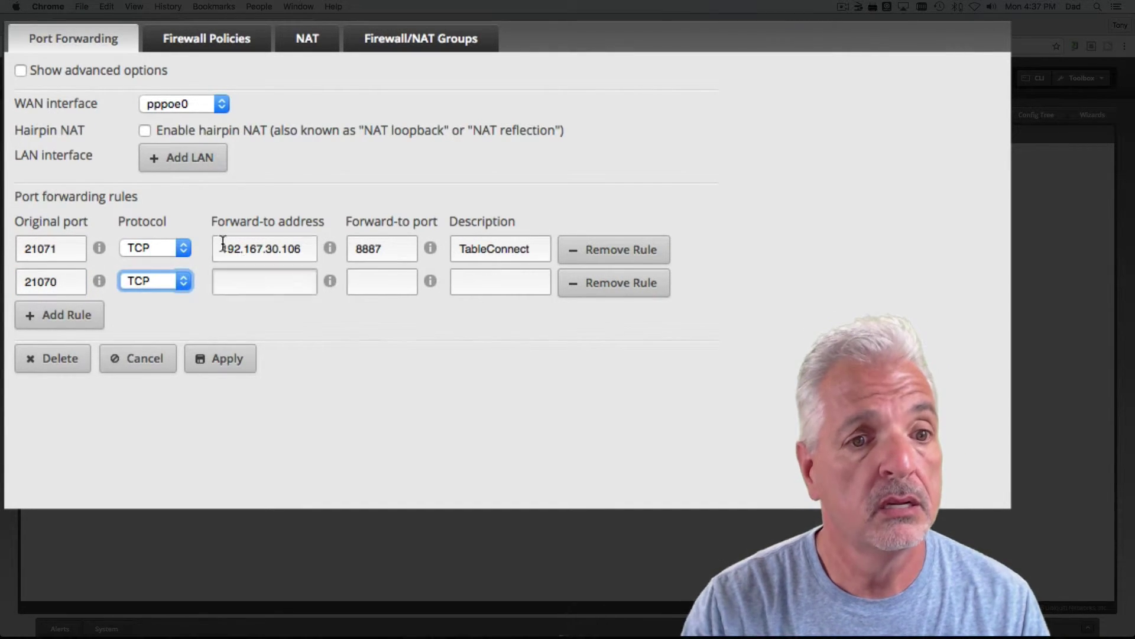
drag(223, 248, 311, 249)
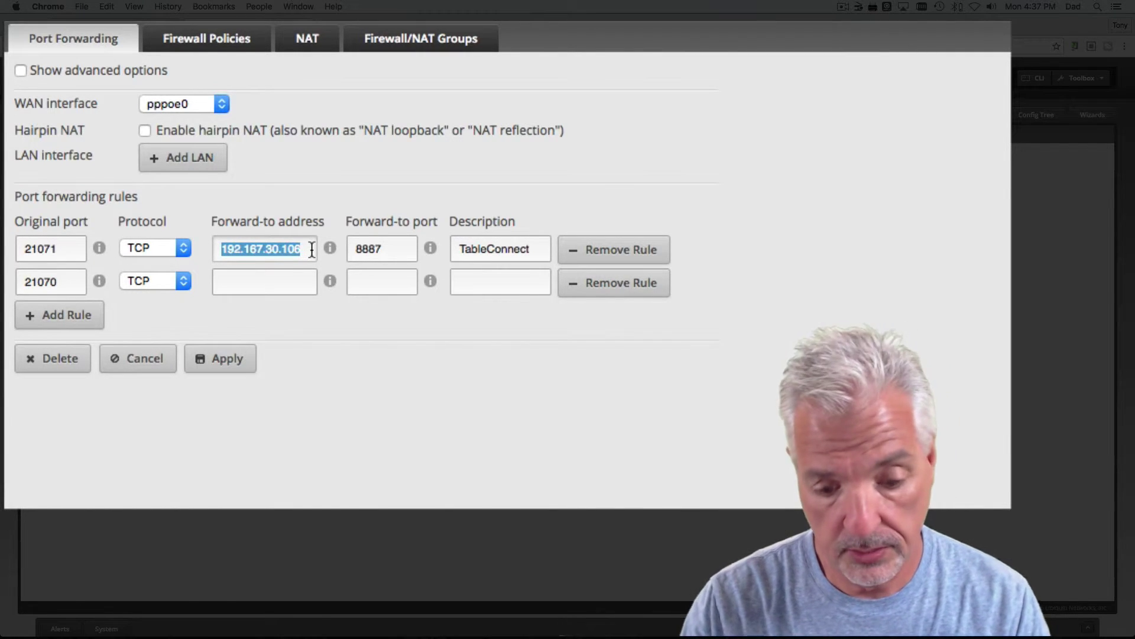
key(super+c)
click(292, 281)
key(super+v)
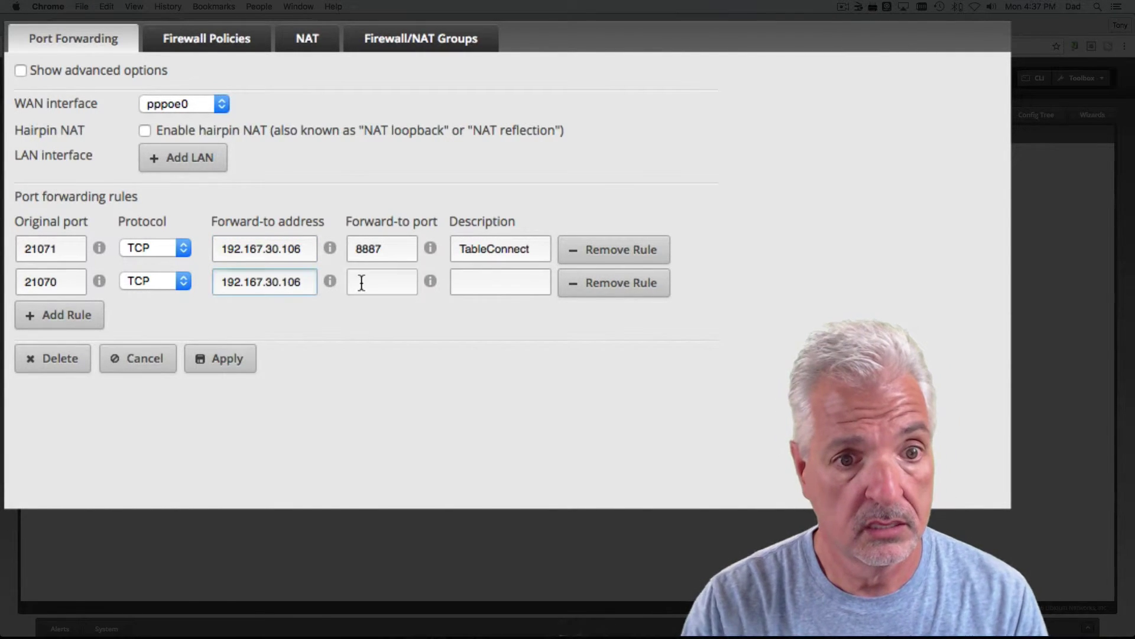
click(361, 282)
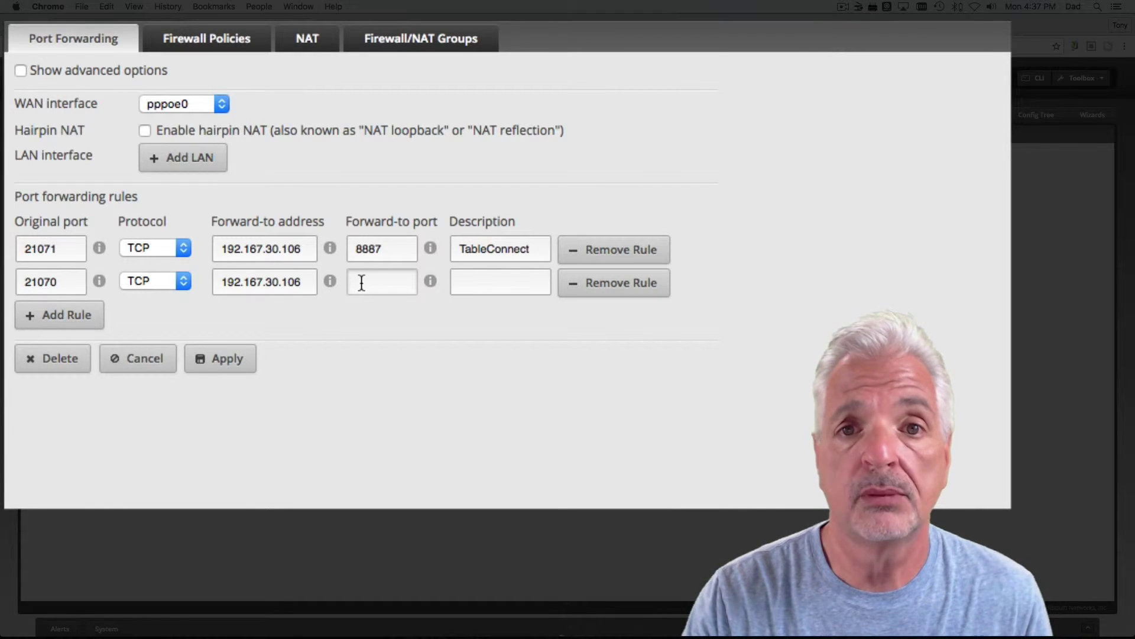
text(80)
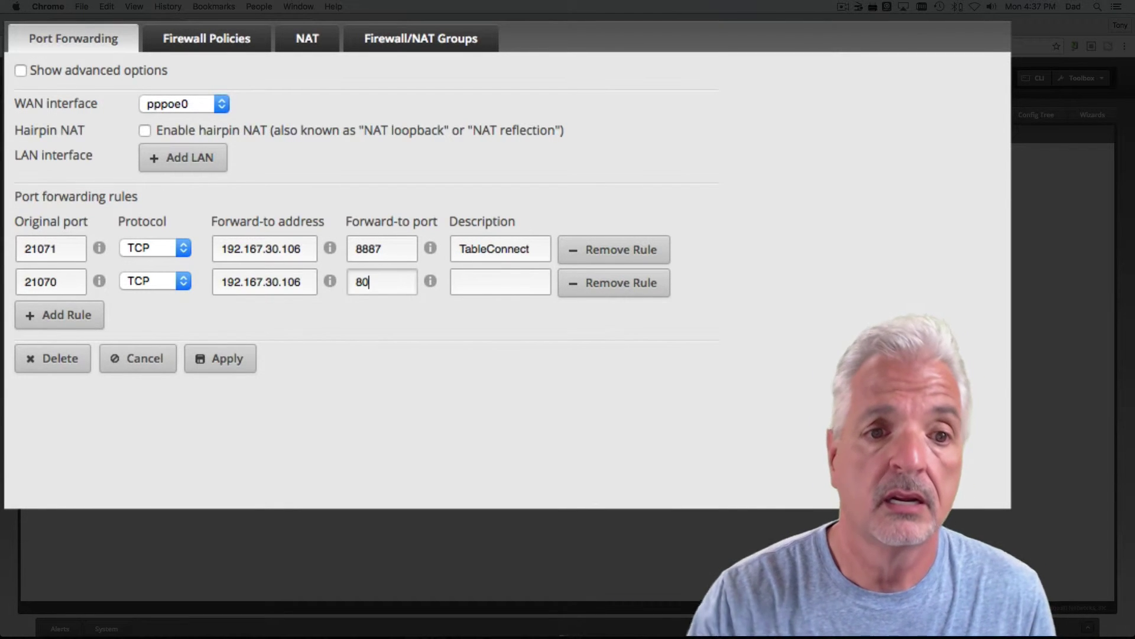
Step: Copy the TableConnect description from the first rule into the second rule
click(481, 281)
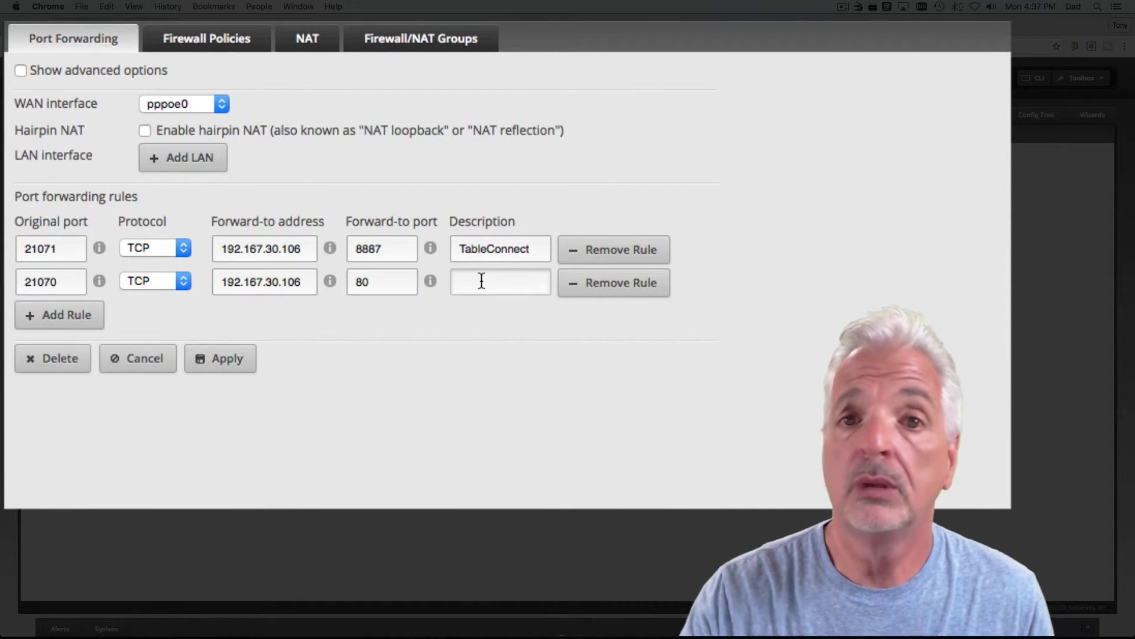
drag(466, 249, 535, 248)
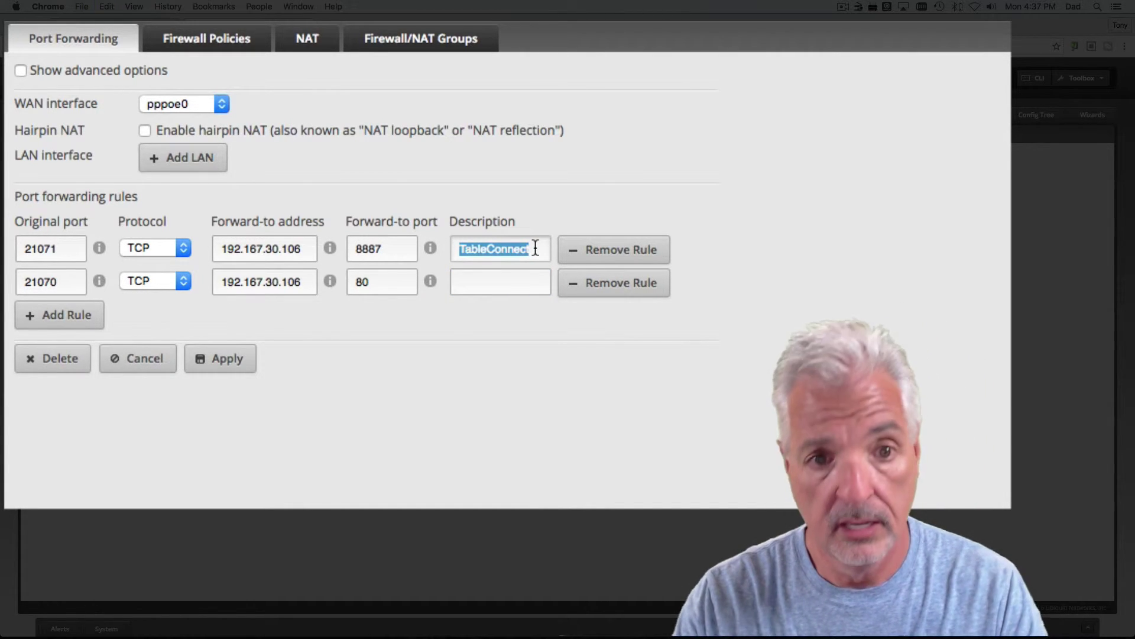
key(super+c)
click(487, 281)
key(super+v)
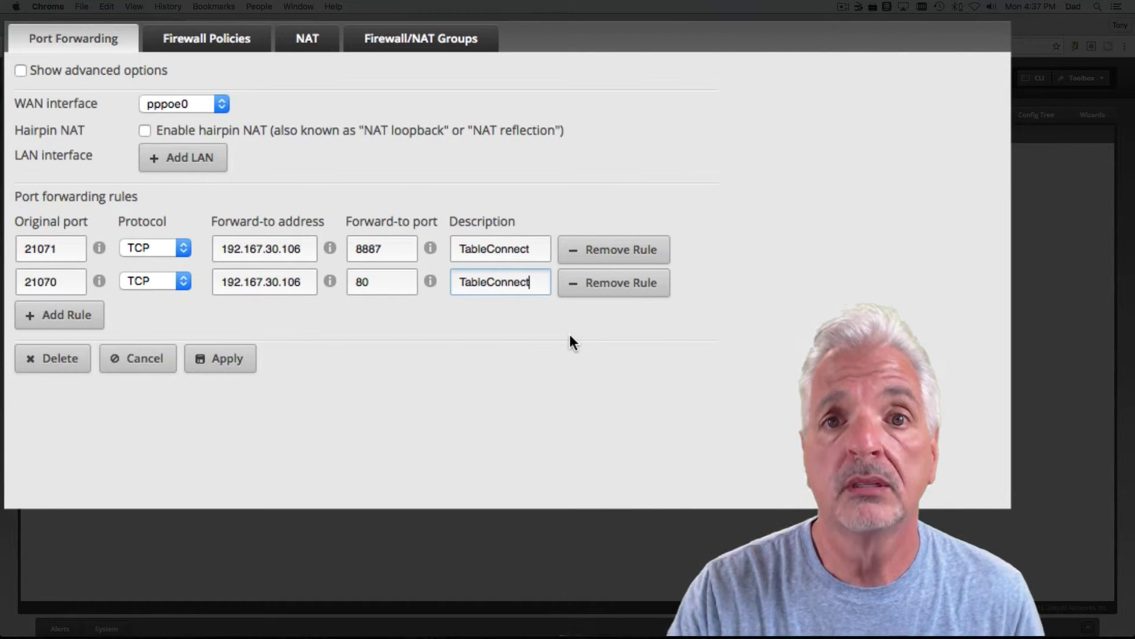
Step: Apply both TableConnect forwarding rules on the router, then return to the Tablo settings tab
click(219, 368)
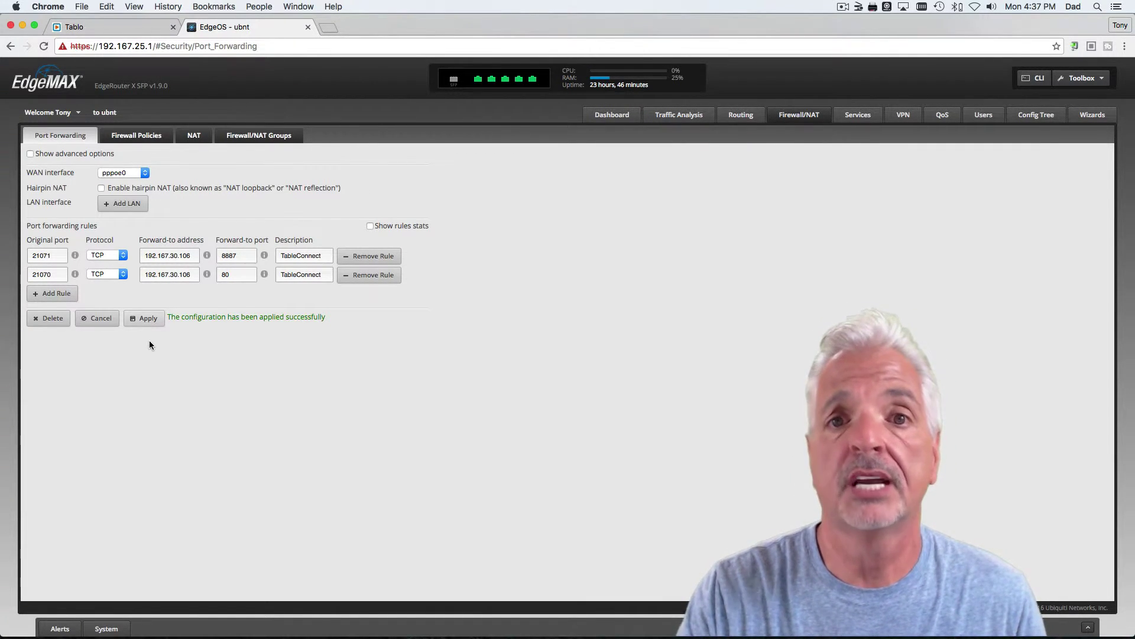
click(99, 28)
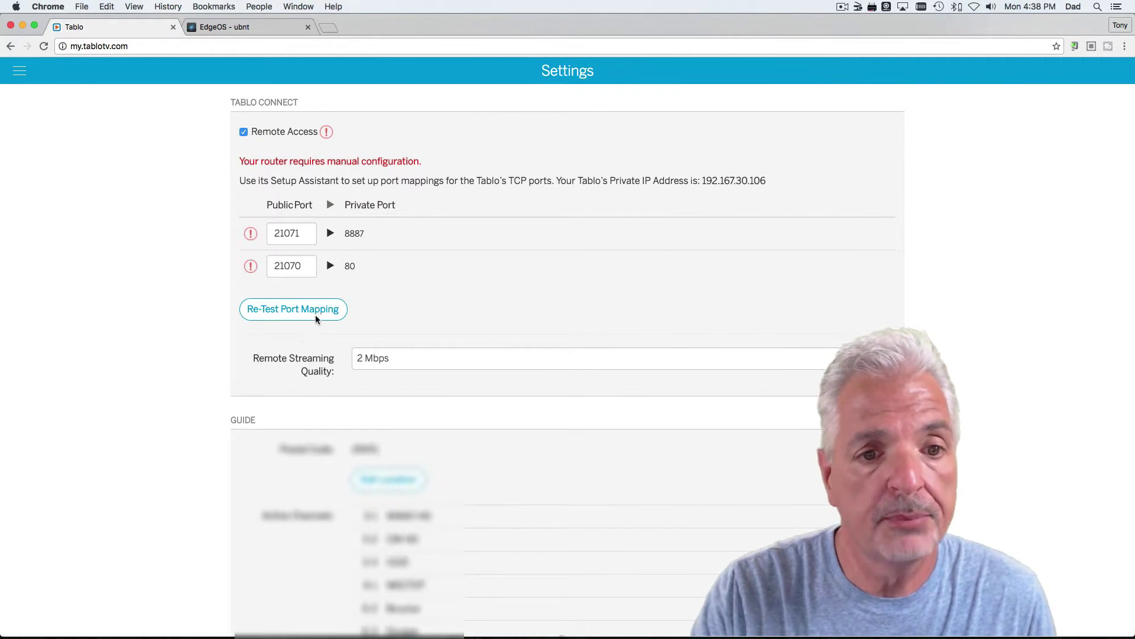
Step: Re-test the Tablo Connect port mapping in Tablo Settings
click(301, 311)
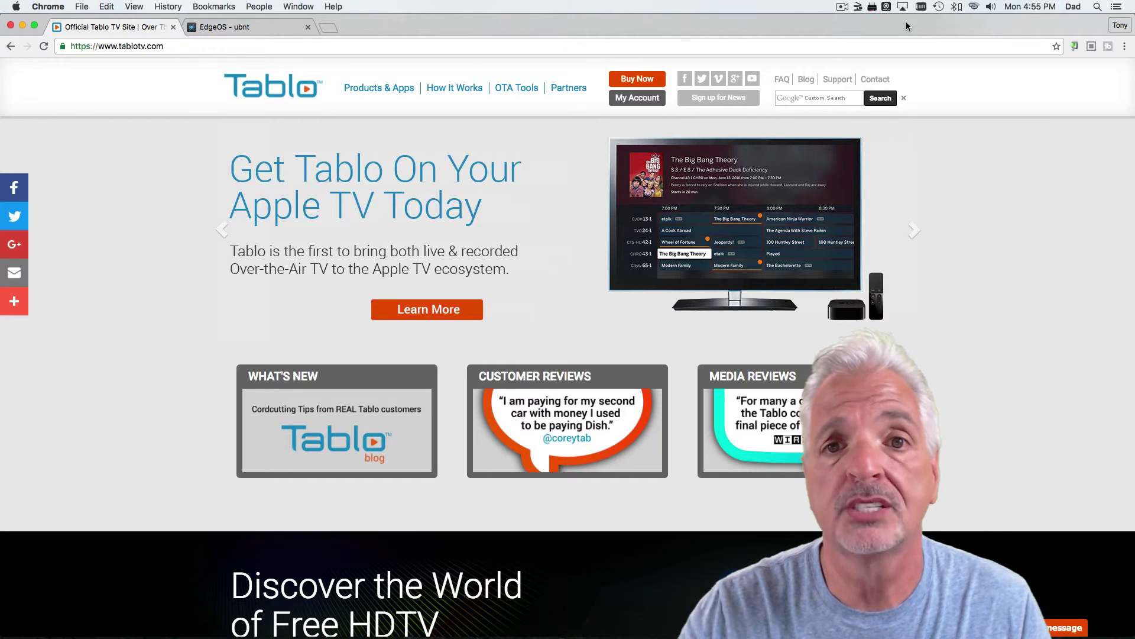
Step: Load my.tablotv.com, go to the Live TV guide and pick Judge Judy on channel 3-1
click(282, 43)
text(my.tablotv.com)
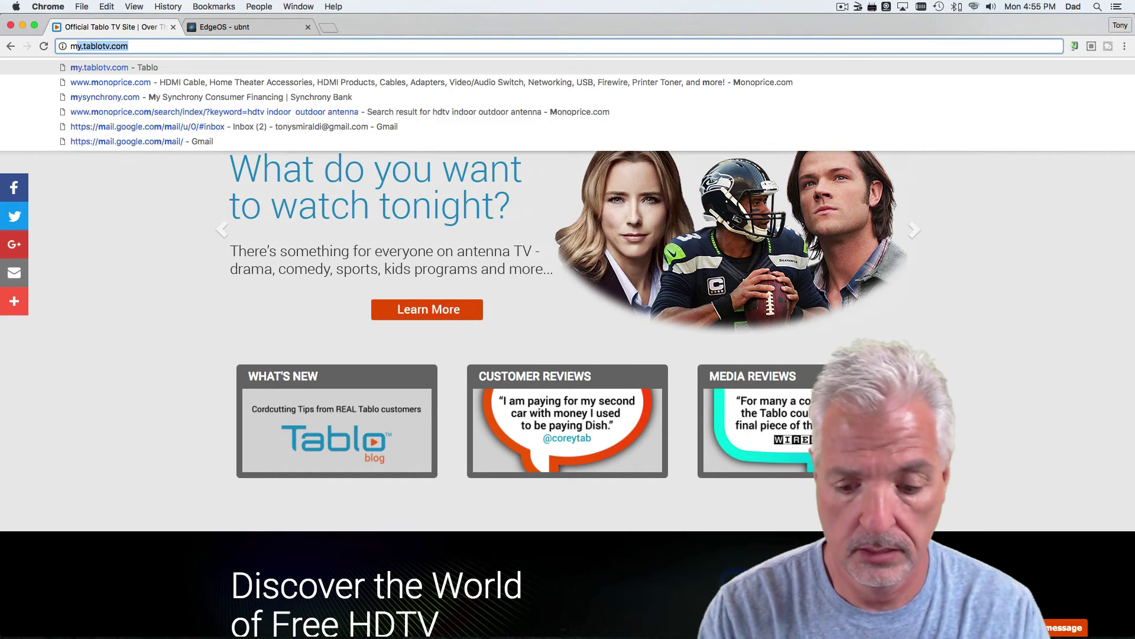
key(Return)
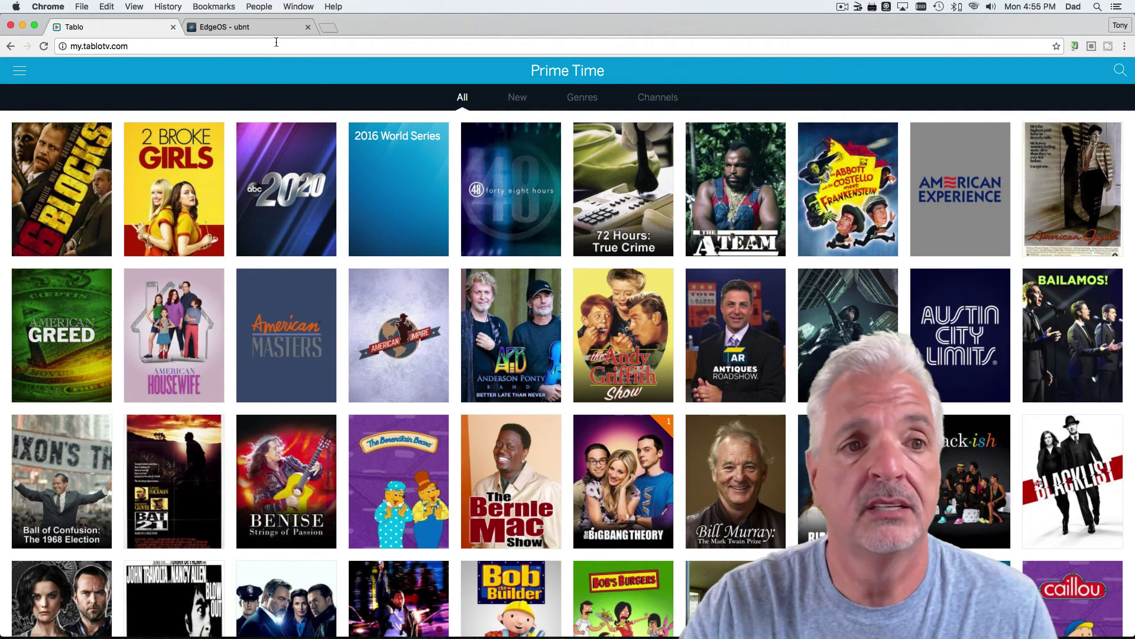
click(20, 72)
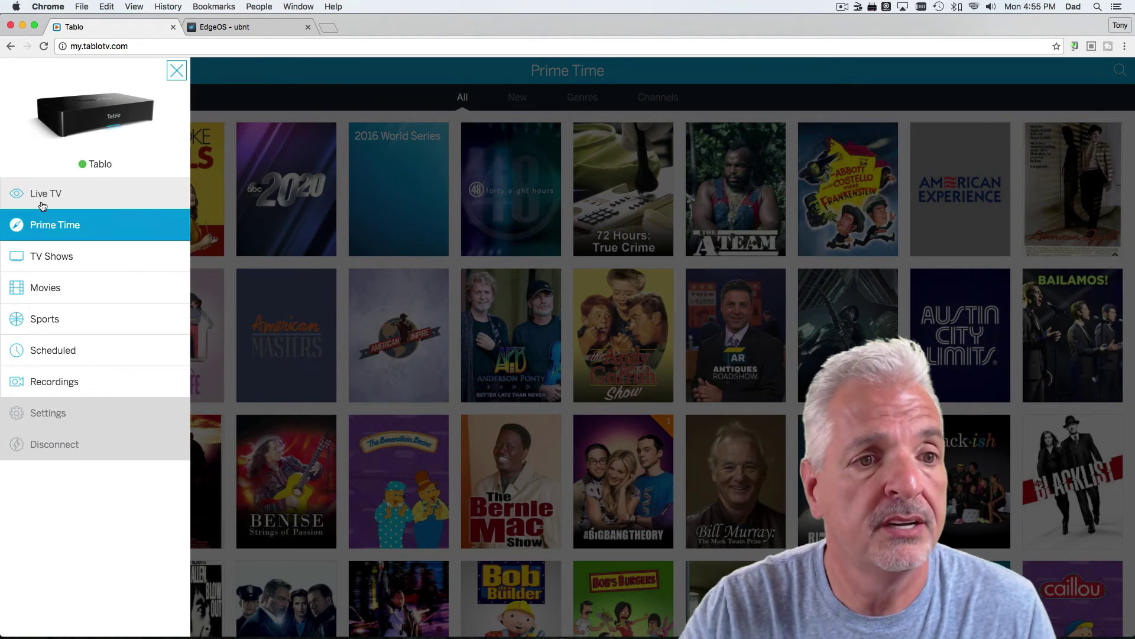
click(41, 201)
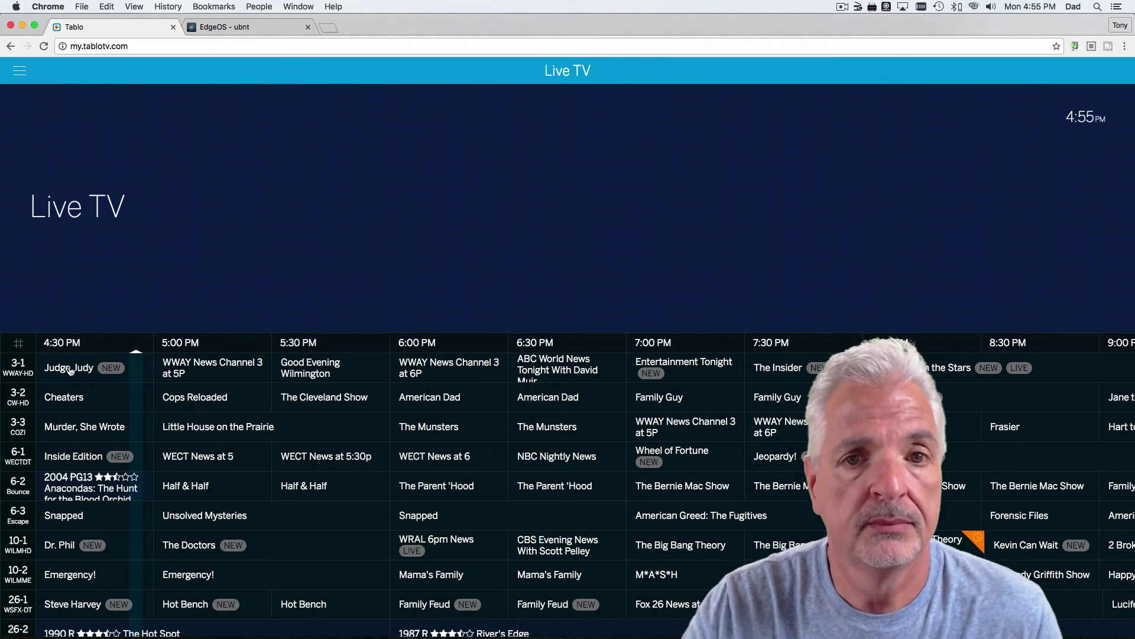
click(69, 370)
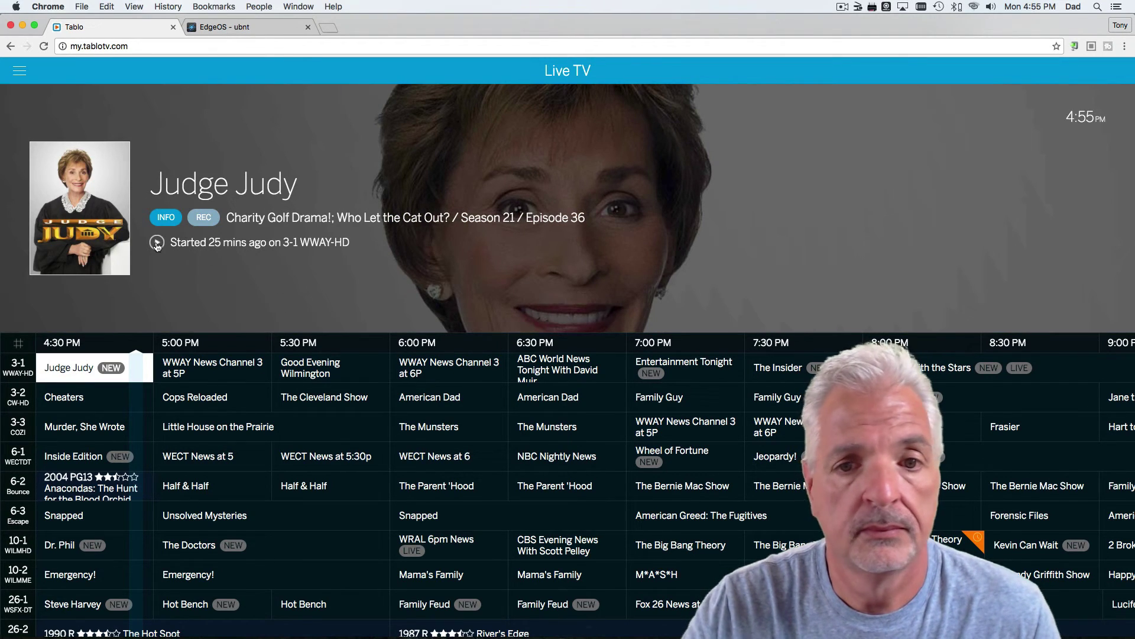